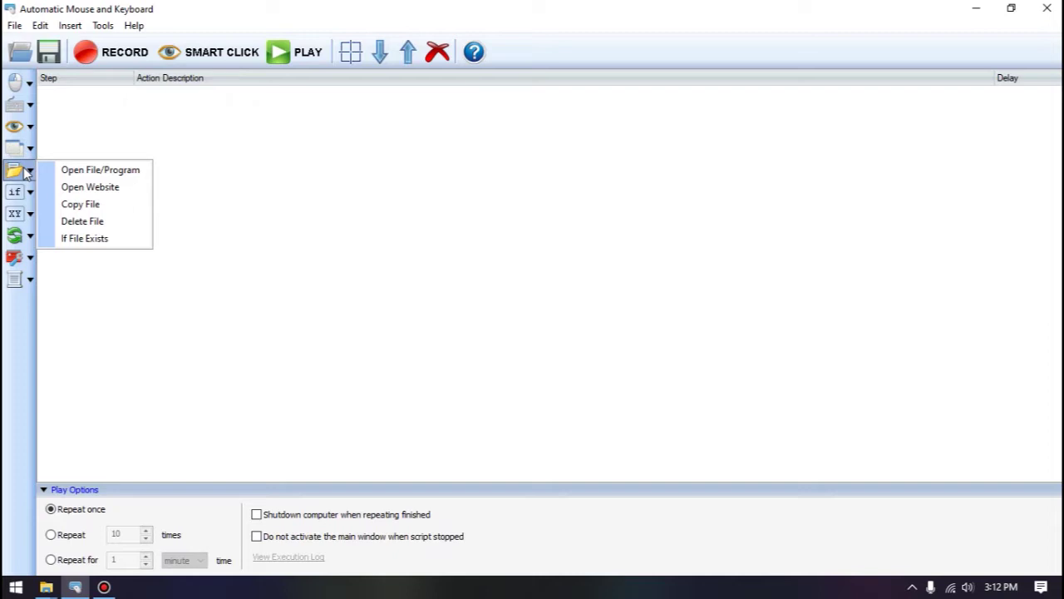
pyautogui.click(14, 82)
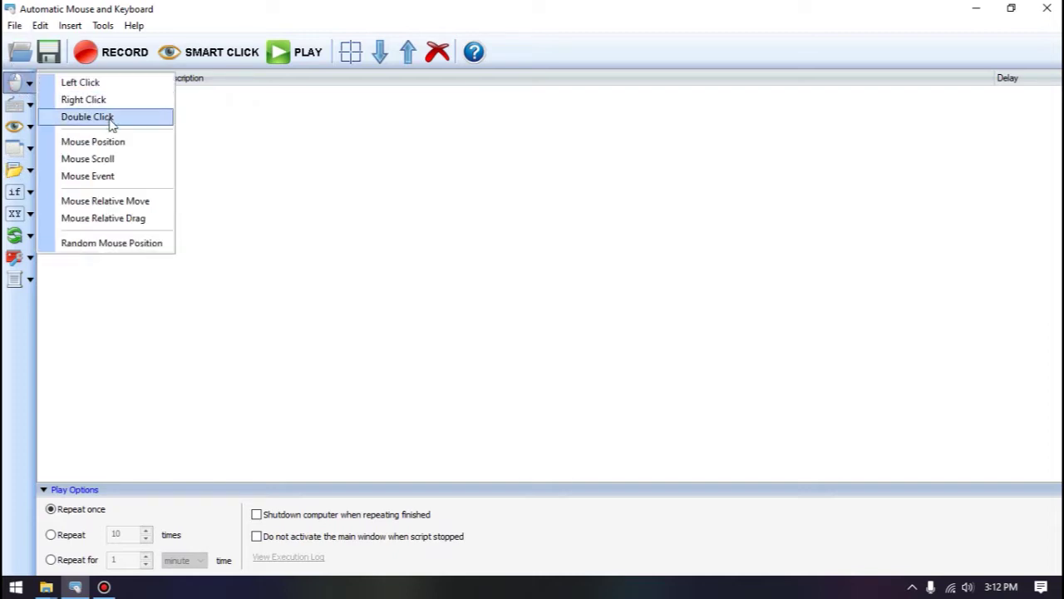
pyautogui.click(48, 588)
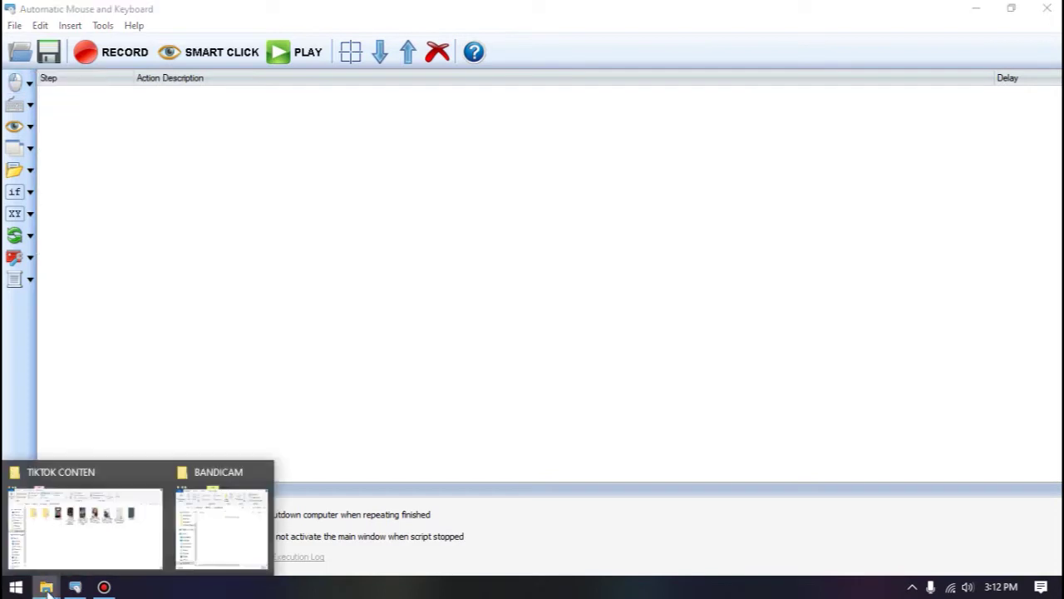
pyautogui.click(110, 513)
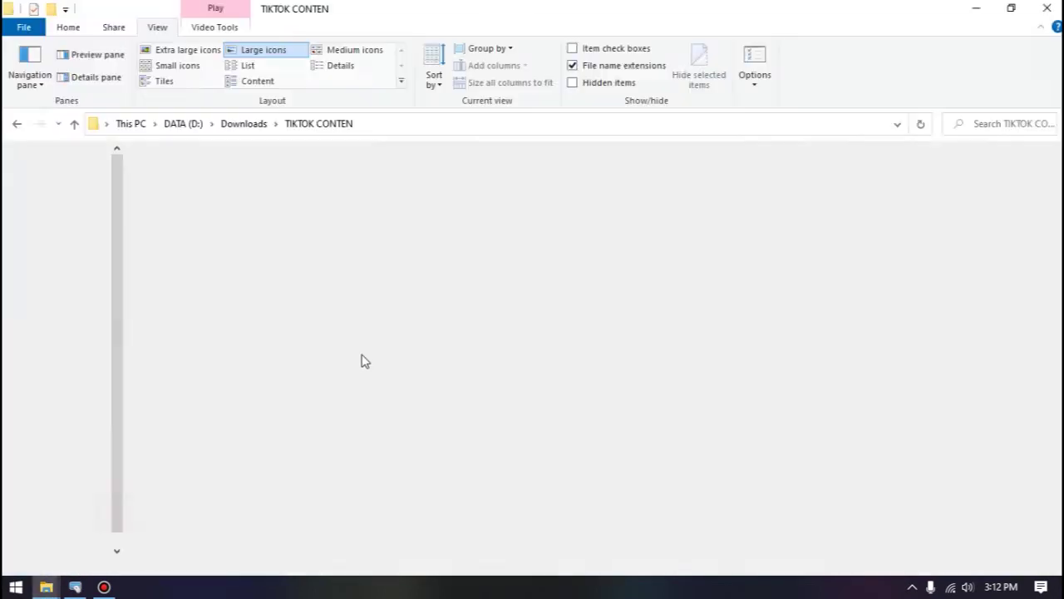
pyautogui.click(976, 8)
pyautogui.click(783, 278)
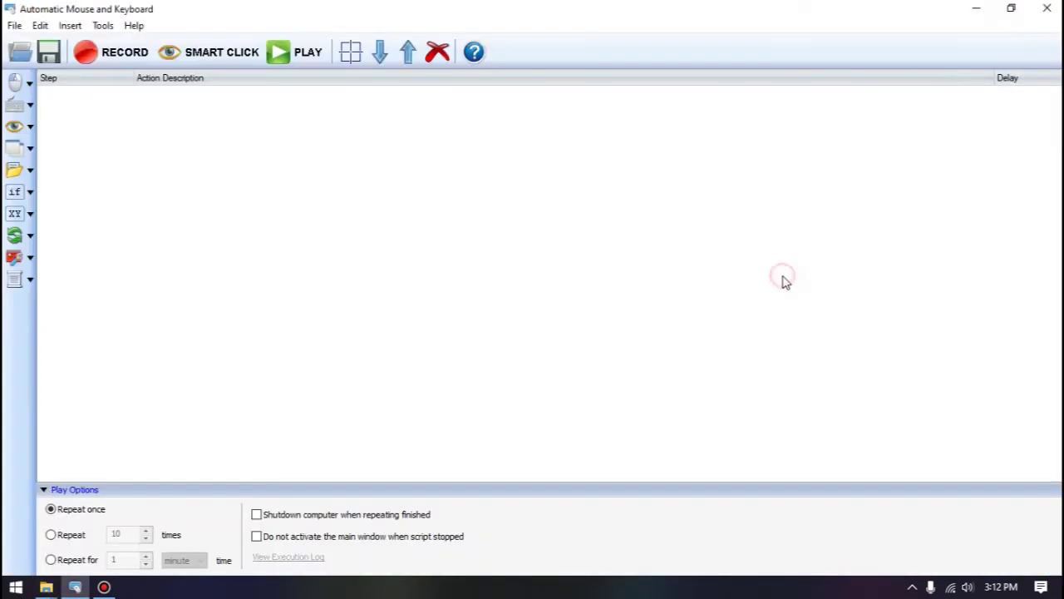
pyautogui.click(31, 84)
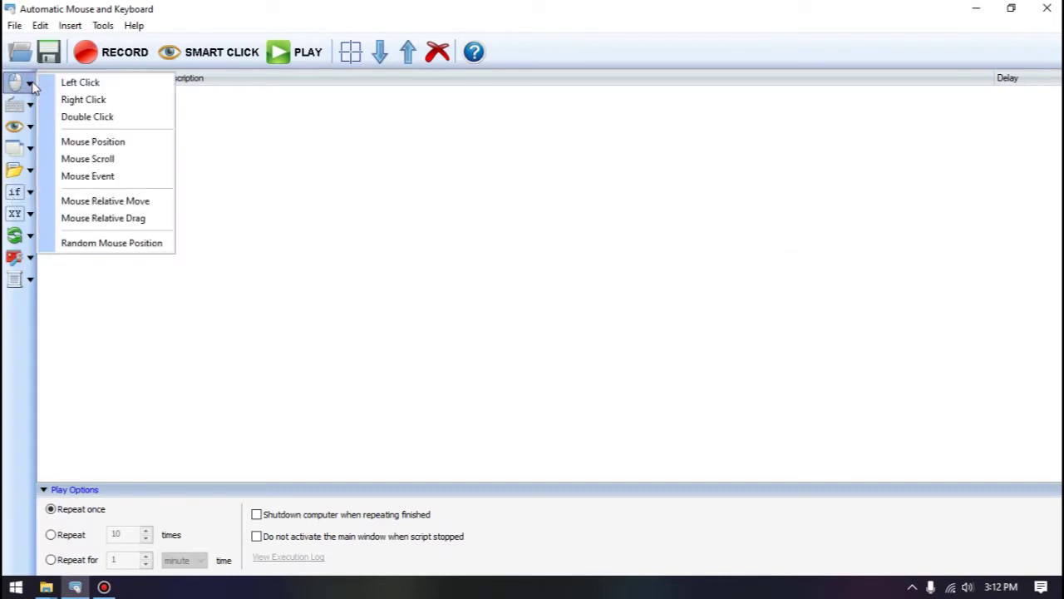
pyautogui.click(23, 97)
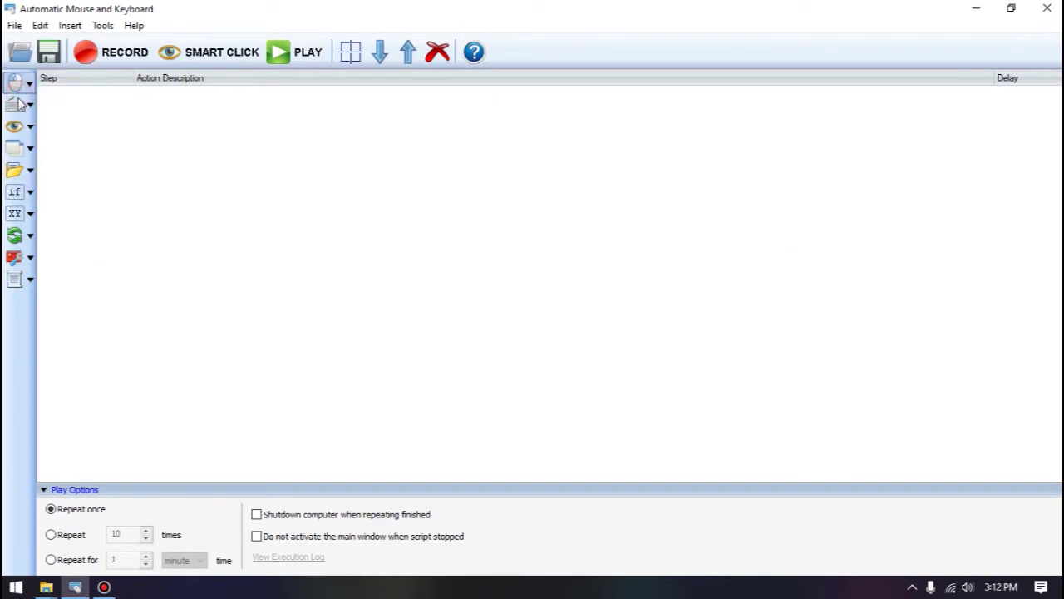
# - Insert an Open File/Program action using the ExecuteFile function and open its File value for editing
pyautogui.click(30, 170)
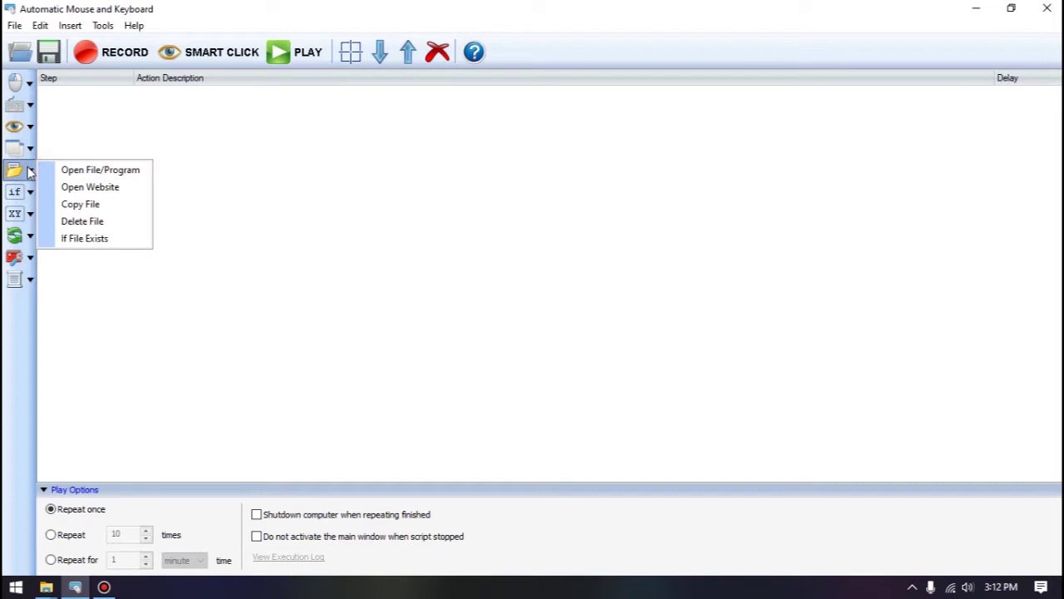
pyautogui.click(130, 173)
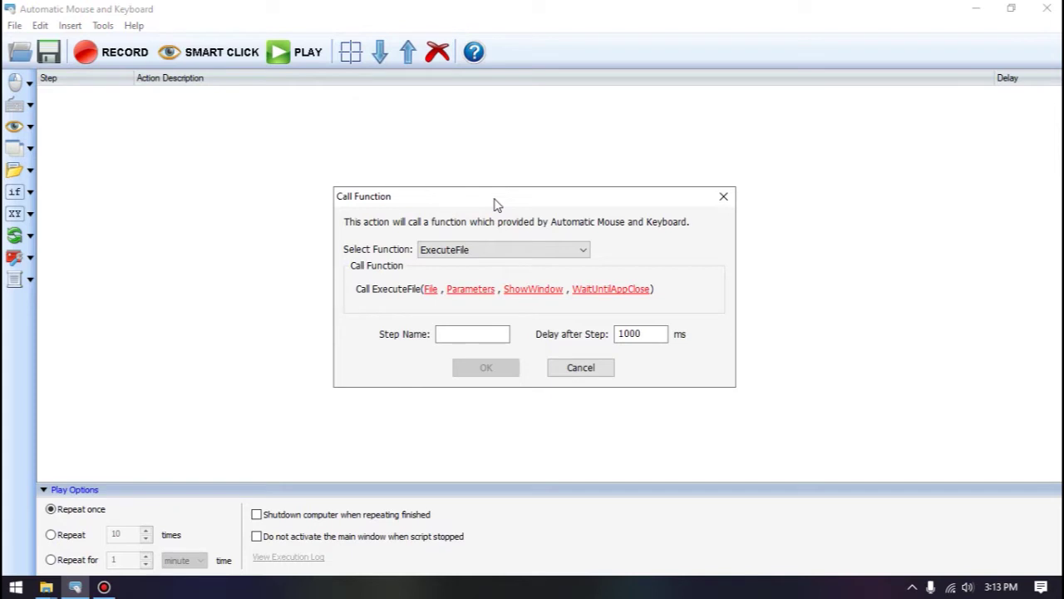
pyautogui.click(431, 290)
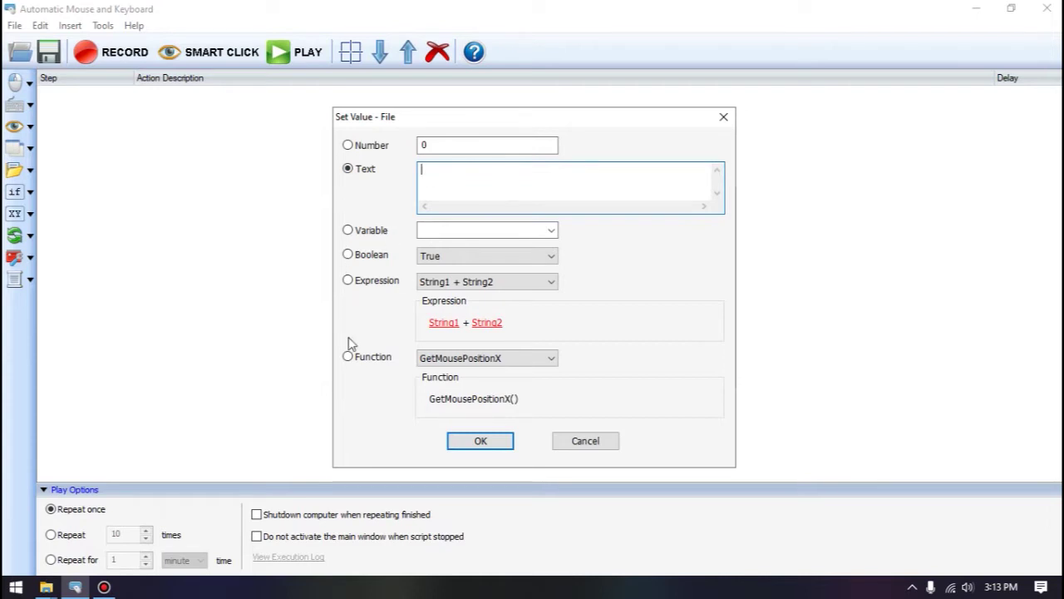
# - Switch to the TIKTOK CONTEN folder in File Explorer and clear the selection of tes.mp4
pyautogui.click(46, 587)
pyautogui.click(163, 545)
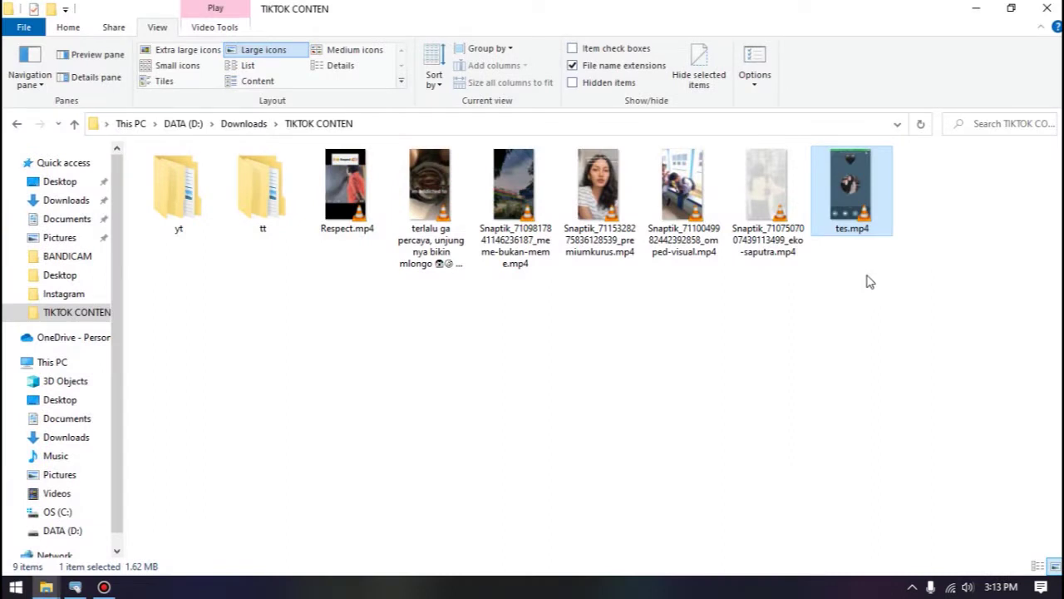
pyautogui.click(867, 274)
pyautogui.click(874, 259)
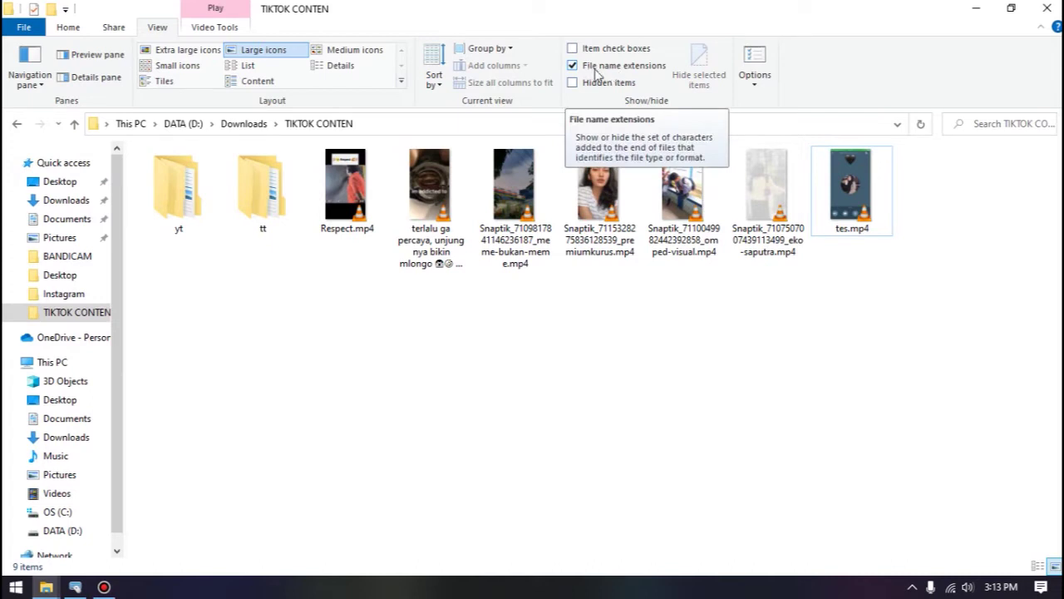
# - Check the view settings in Folder Options for how file name extensions are displayed
pyautogui.click(70, 27)
pyautogui.click(155, 28)
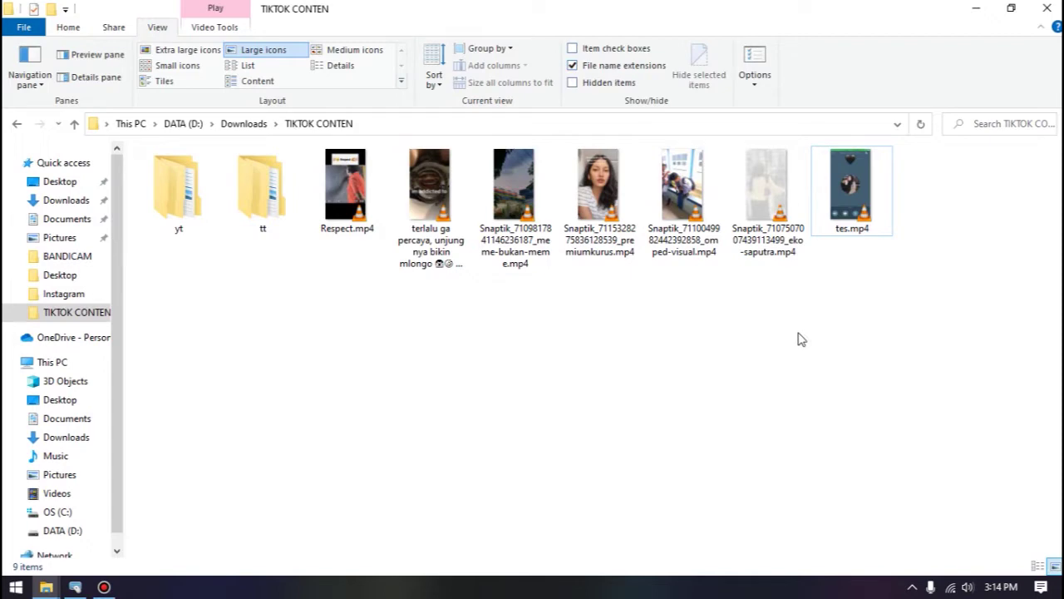
pyautogui.click(40, 31)
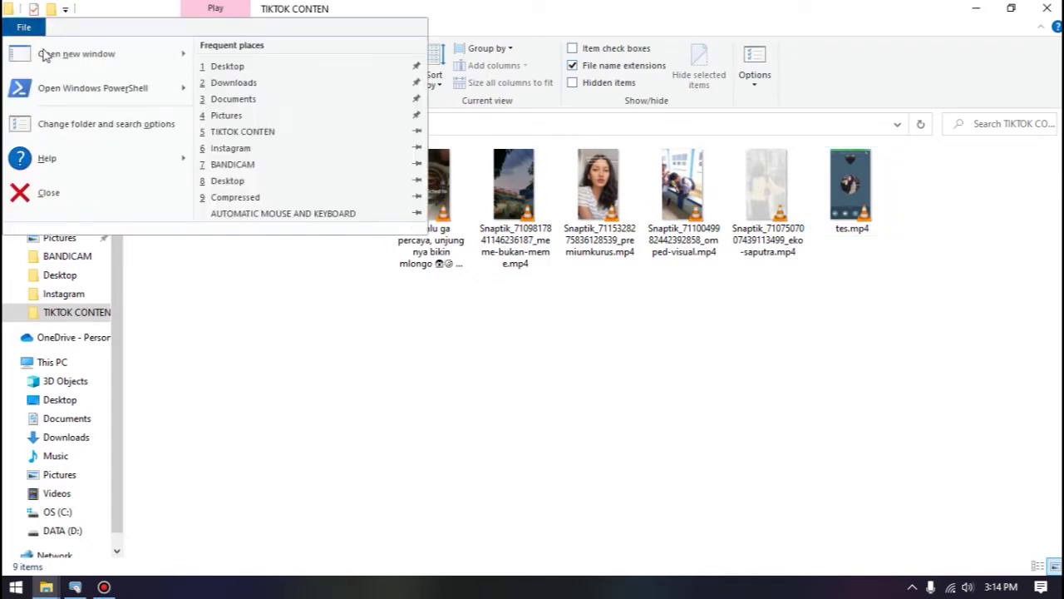
pyautogui.click(117, 126)
pyautogui.moveTo(181, 177); pyautogui.dragTo(469, 119)
pyautogui.click(366, 134)
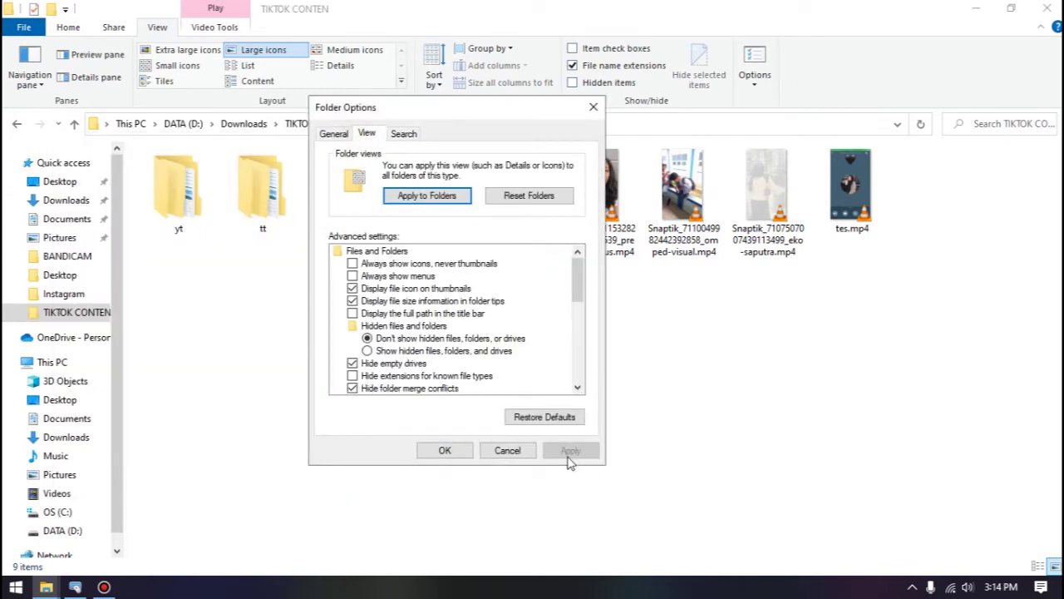
pyautogui.click(447, 450)
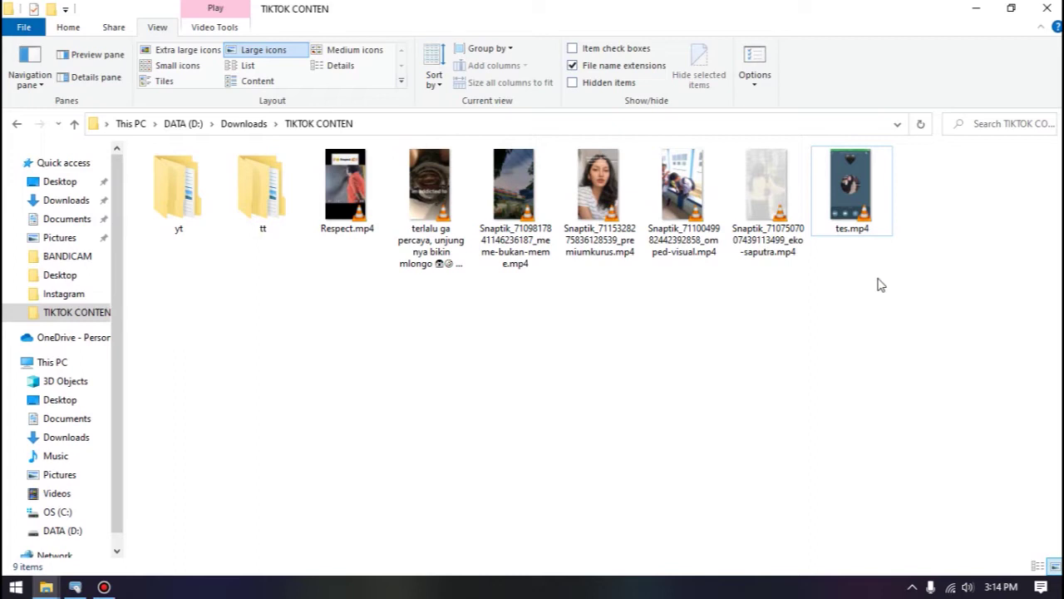
# - Extend the folder's path to D:\Downloads\TIKTOK CONTEN\tes.mp4 and copy the full path
pyautogui.click(411, 127)
pyautogui.click(408, 125)
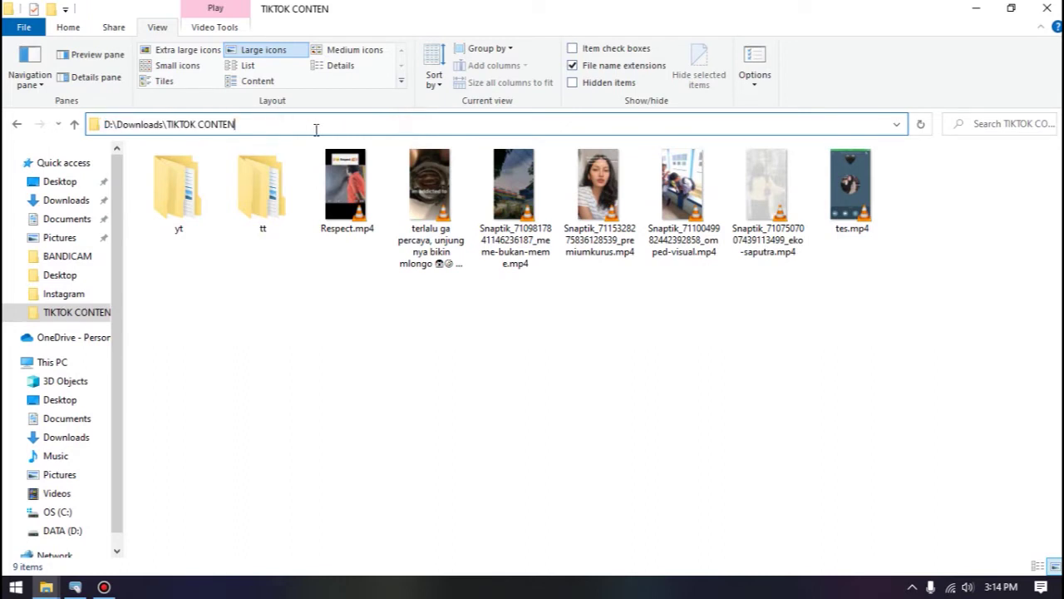
pyautogui.write('\\')
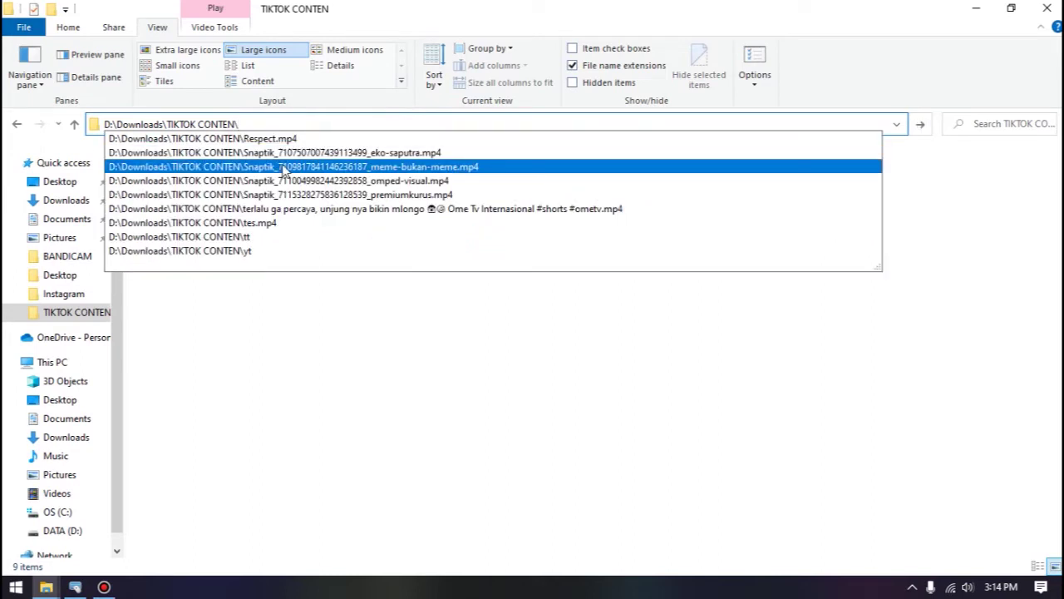
pyautogui.press('Down')
pyautogui.press('Down')
pyautogui.press('Down')
pyautogui.press('Down')
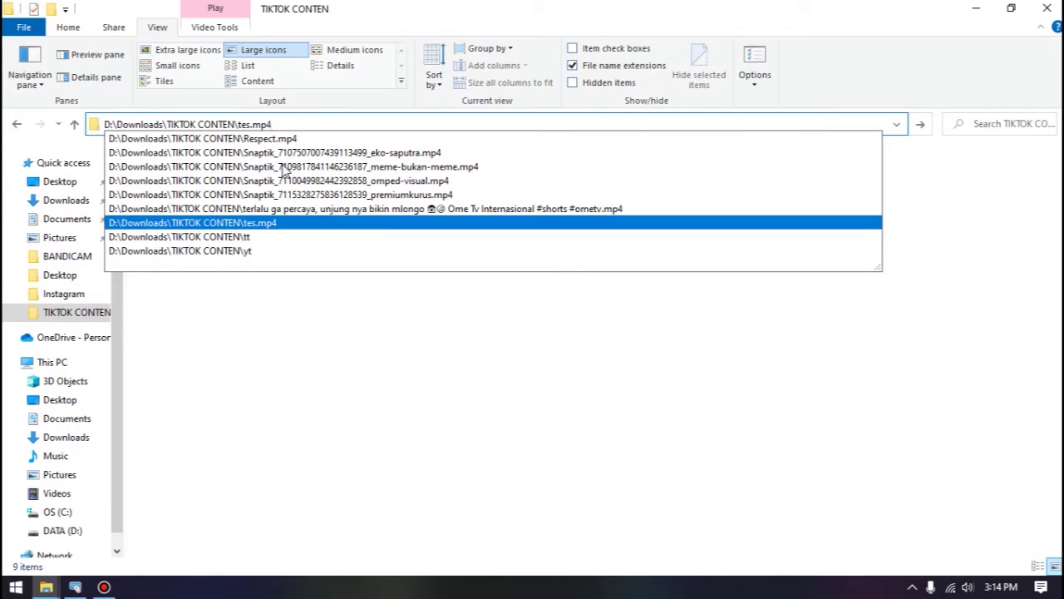
pyautogui.press('Return')
pyautogui.hotkey('ctrl', 'c')
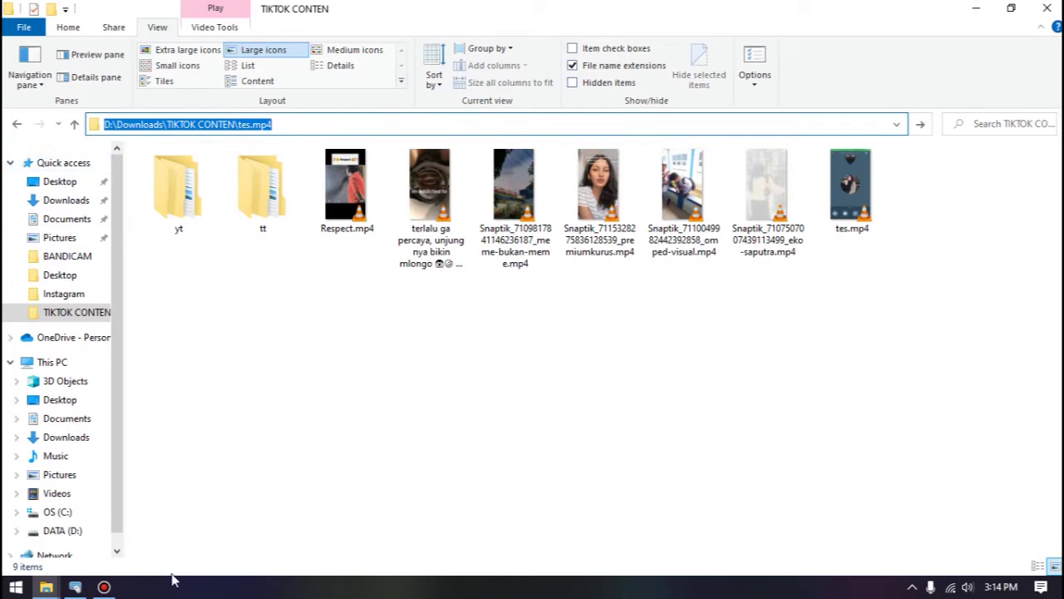
# - Switch back to Automatic Mouse and Keyboard and paste D:\Downloads\TIKTOK CONTEN\tes.mp4 as the text of the File value
pyautogui.click(83, 586)
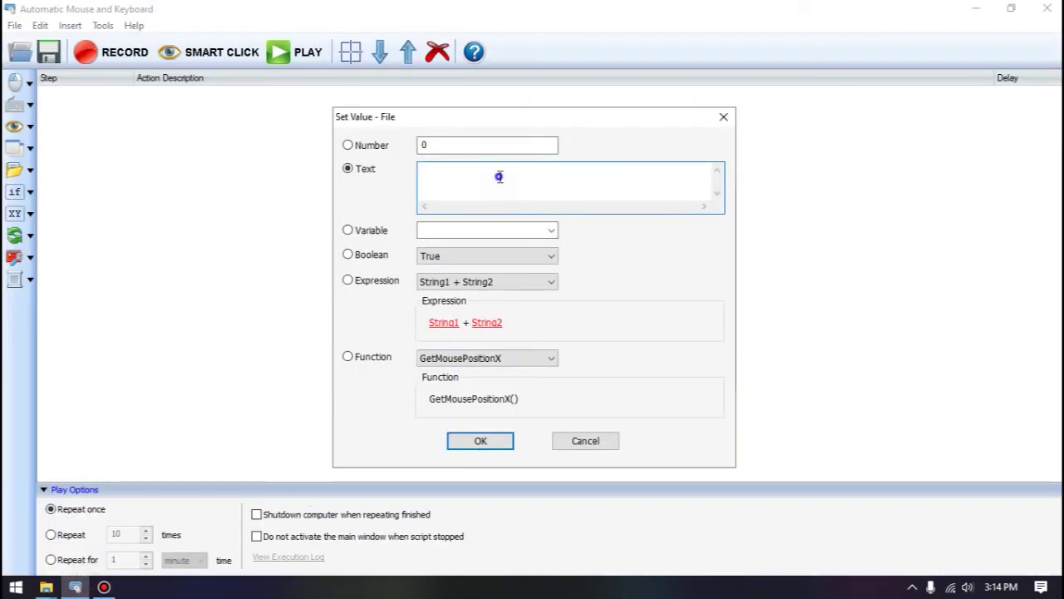
pyautogui.rightClick(497, 175)
pyautogui.click(597, 244)
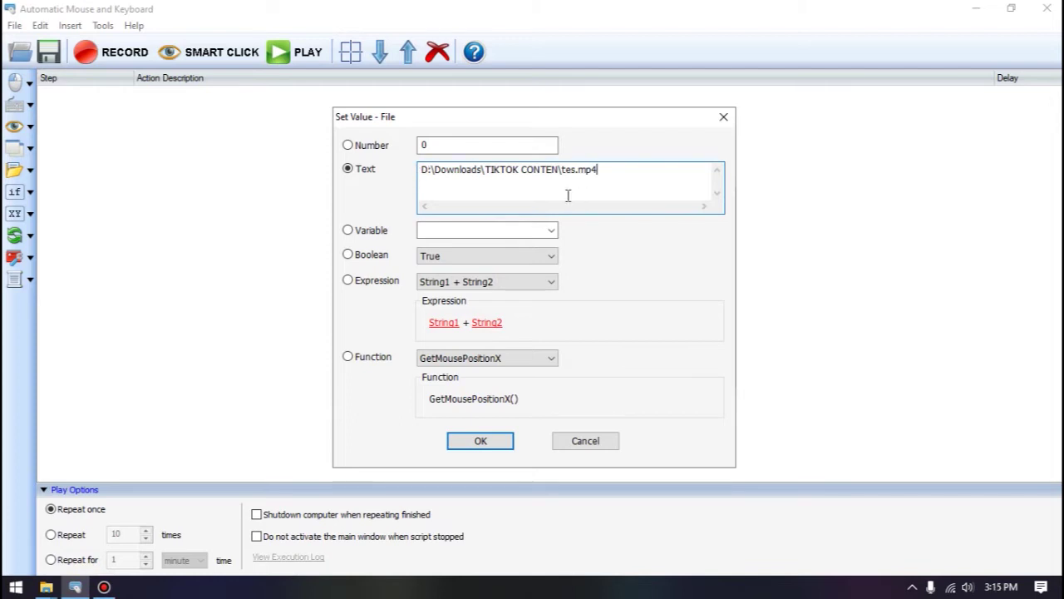
pyautogui.click(482, 442)
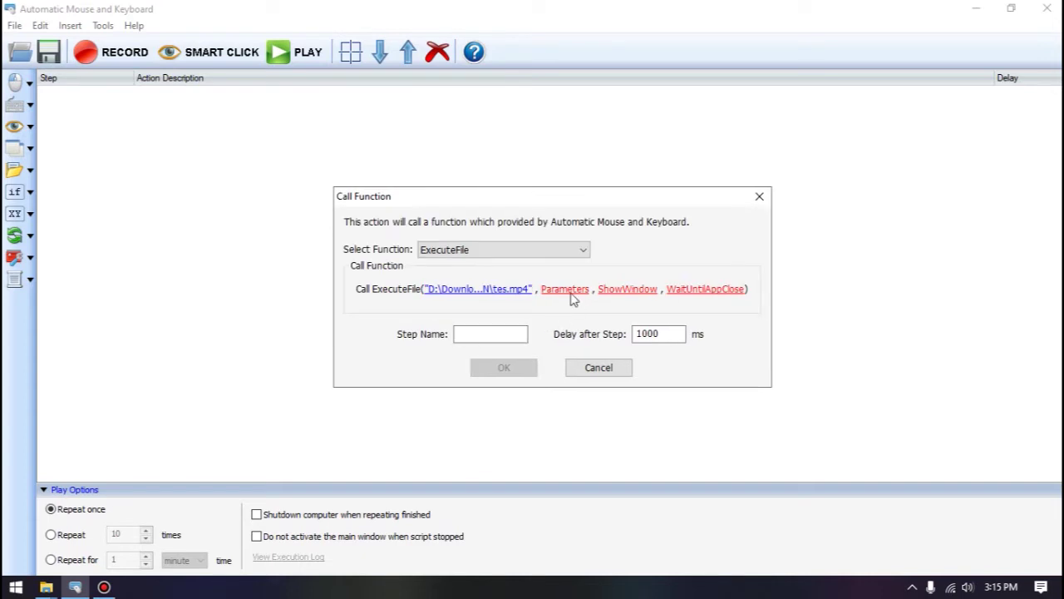
# - Accept an empty text for Parameters and set ShowWindow to the recommended value Normal
pyautogui.click(571, 291)
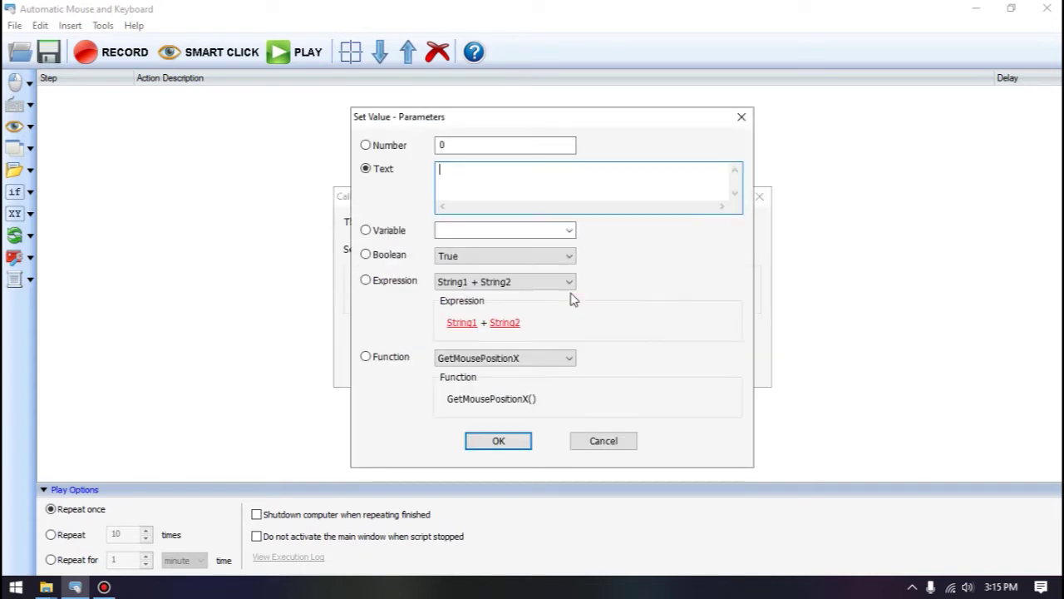
pyautogui.click(487, 440)
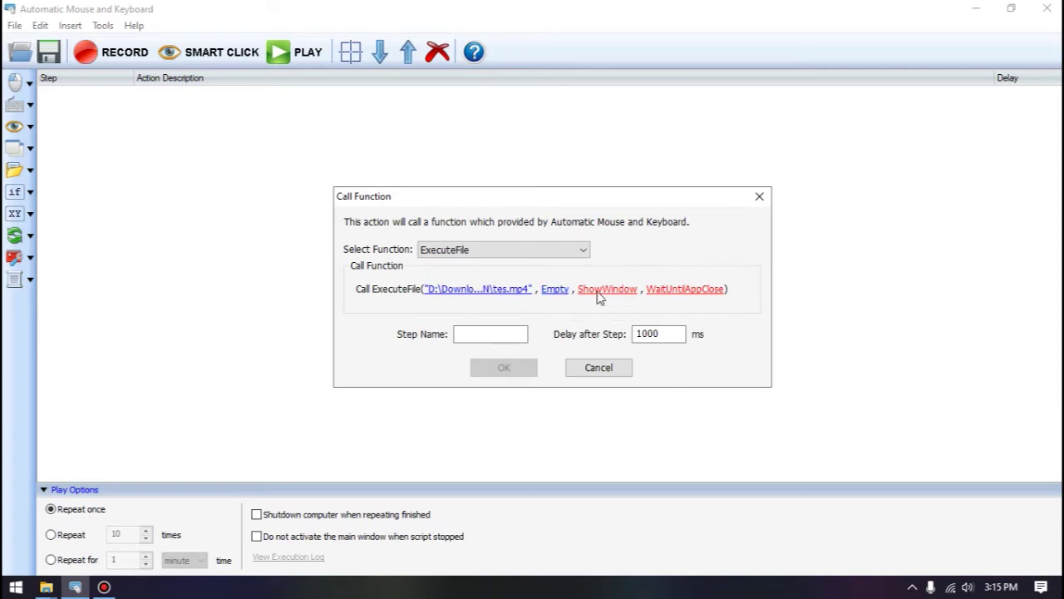
pyautogui.click(599, 291)
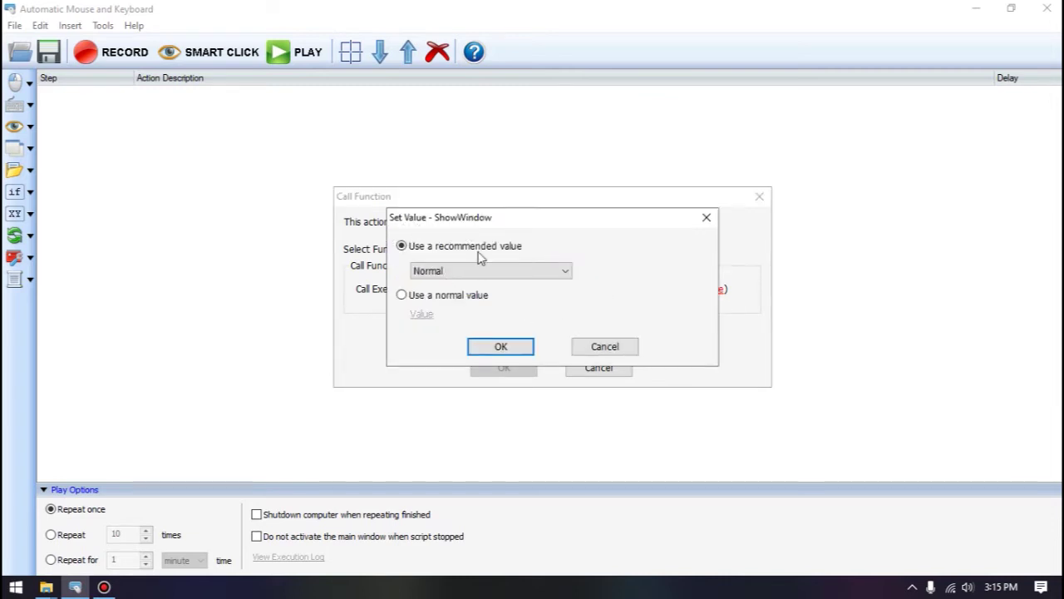
pyautogui.moveTo(496, 220); pyautogui.dragTo(506, 199)
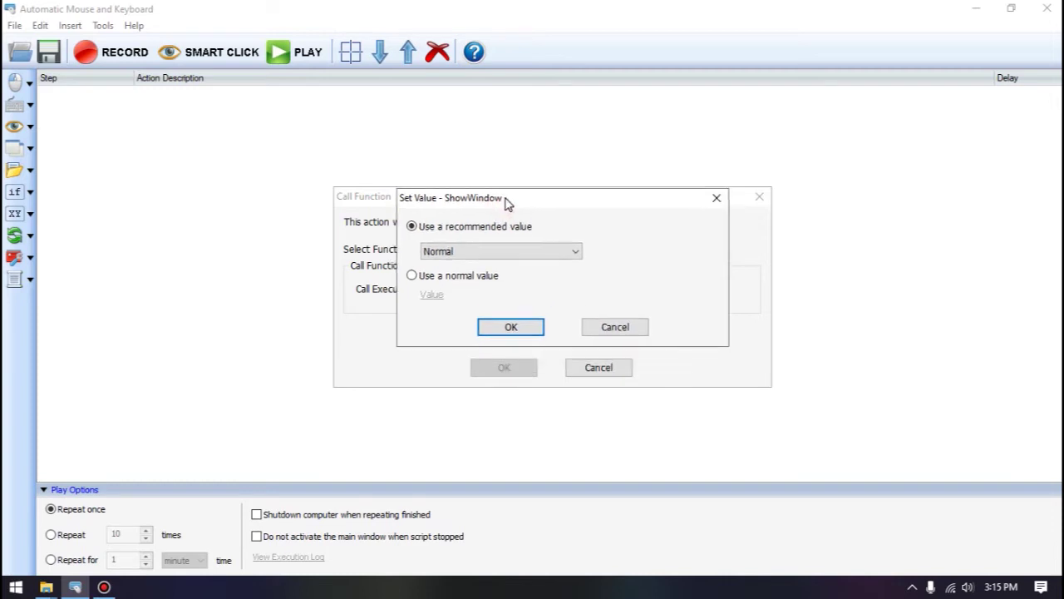
pyautogui.click(505, 246)
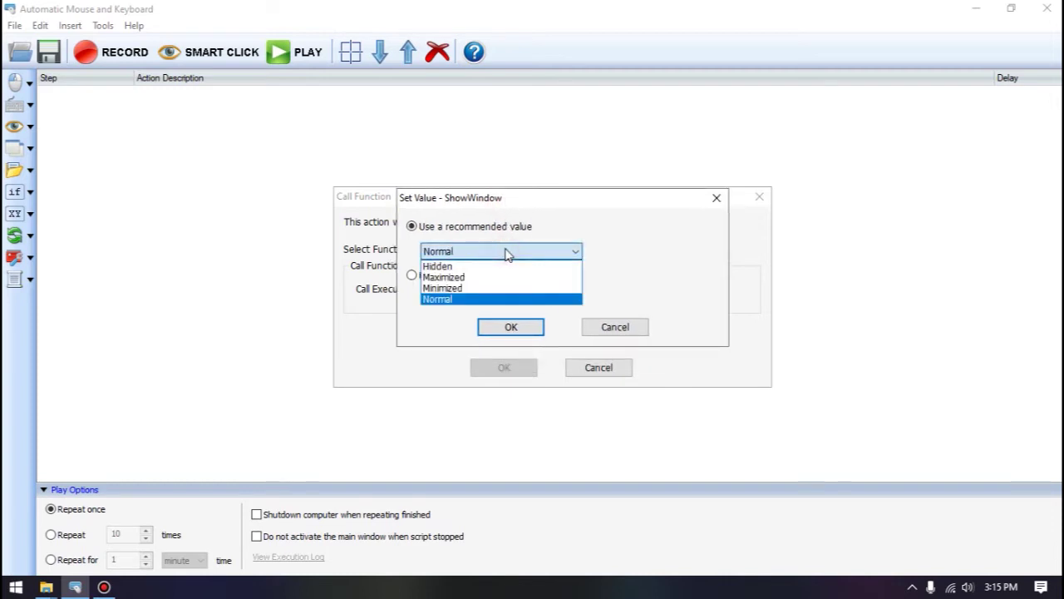
pyautogui.click(466, 301)
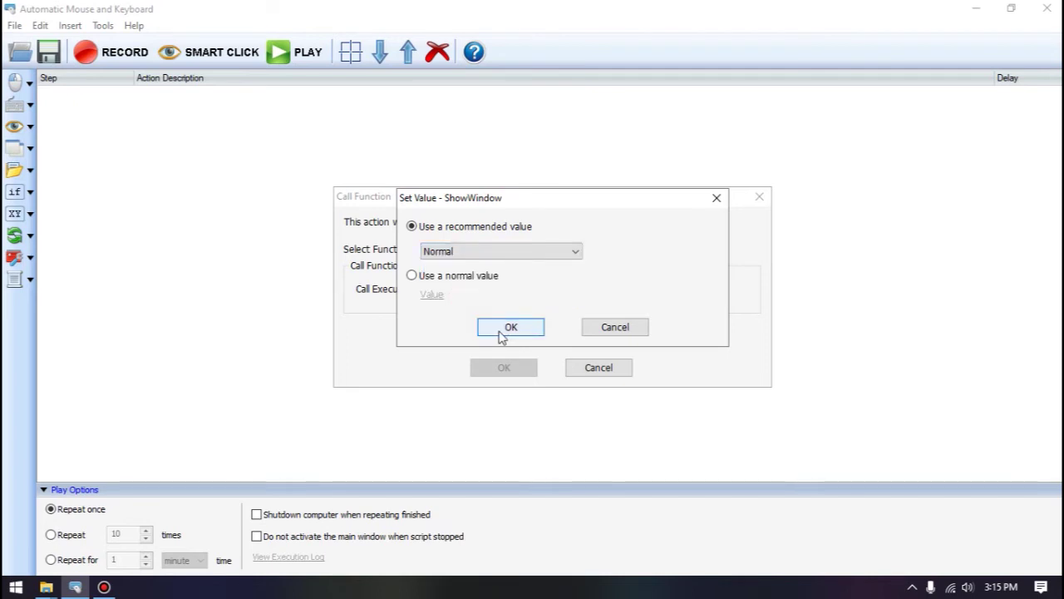
pyautogui.click(504, 330)
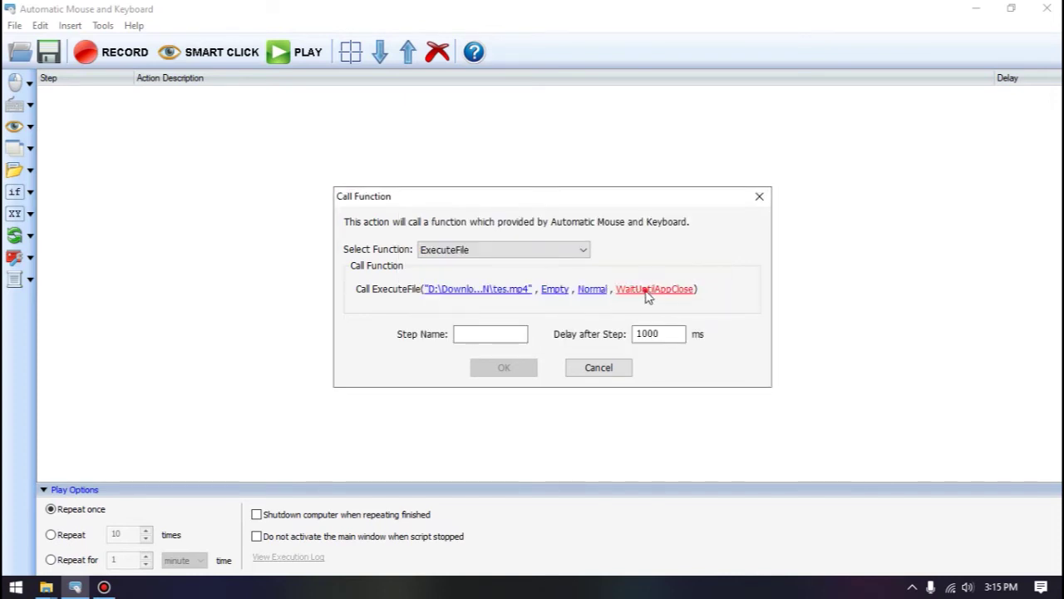
# - Set WaitUntilAppClose to the Boolean False and add the ExecuteFile action to the script
pyautogui.click(644, 291)
pyautogui.click(466, 263)
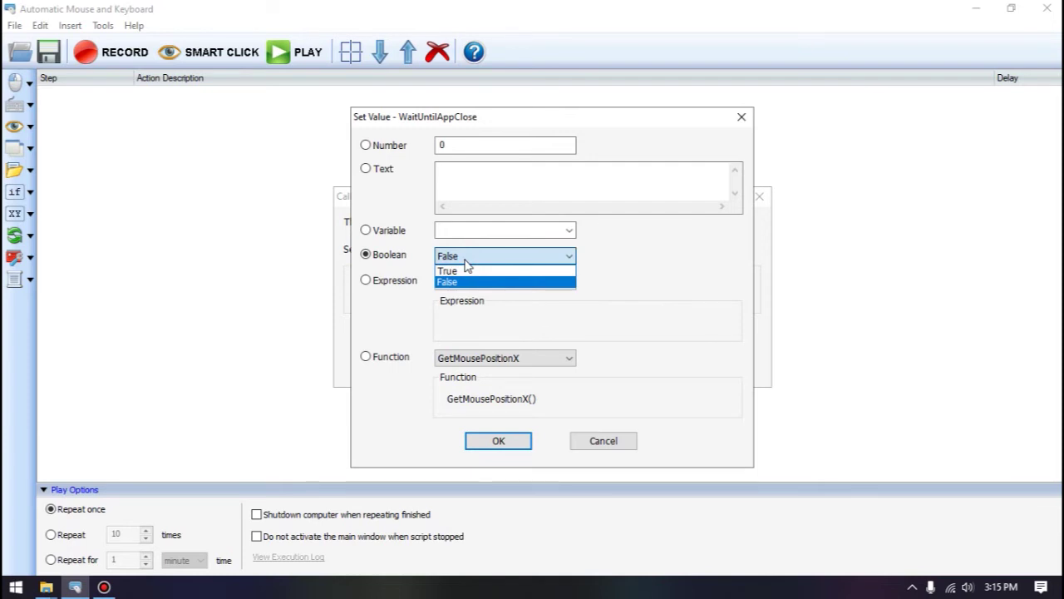
pyautogui.click(465, 260)
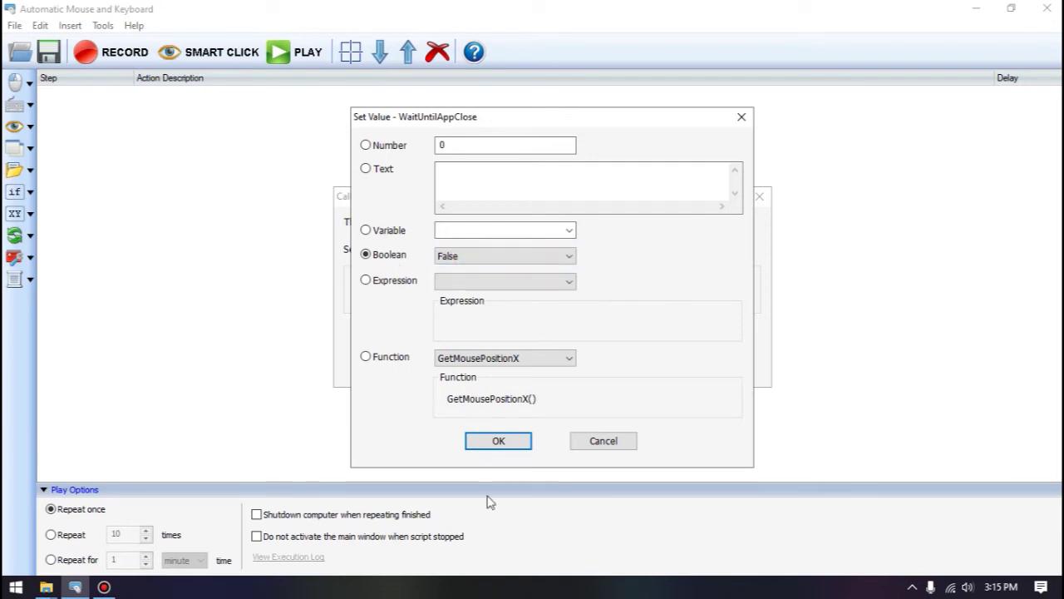
pyautogui.click(499, 443)
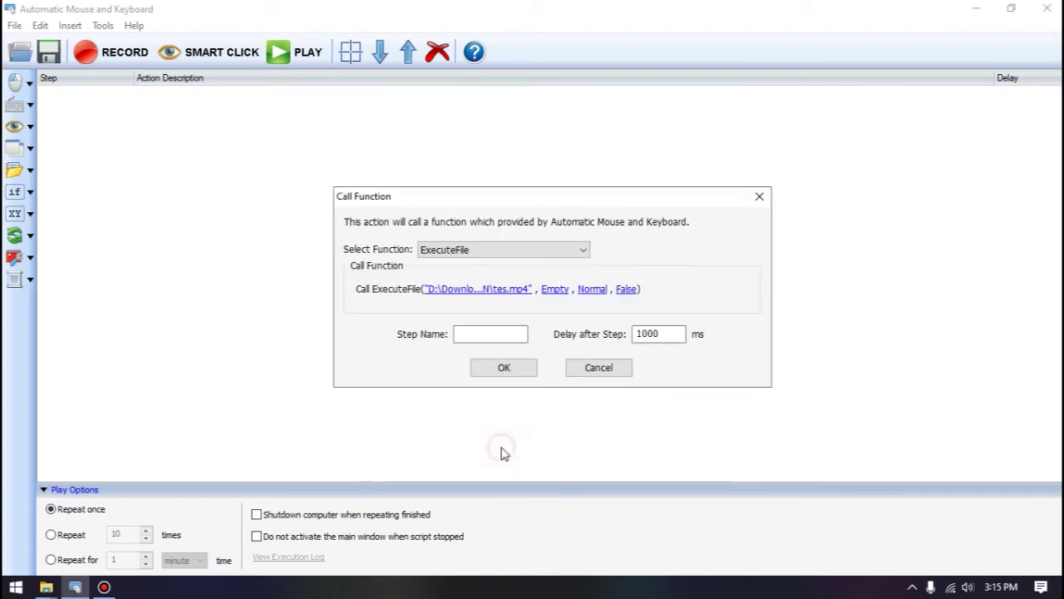
pyautogui.click(516, 368)
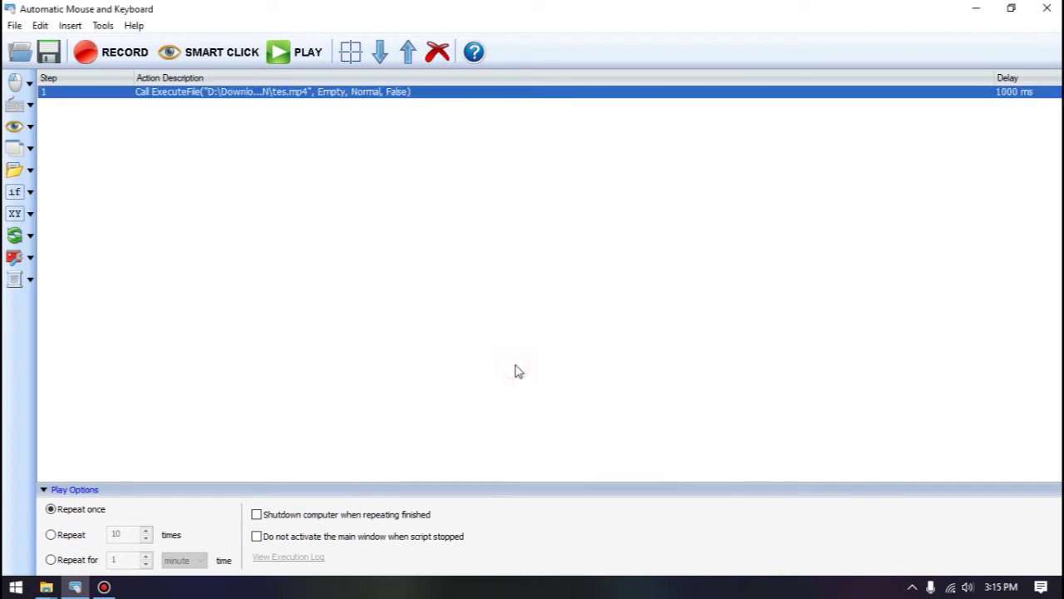
# - Play the script and switch to VLC media player to check that tes.mp4 is opened
pyautogui.click(302, 58)
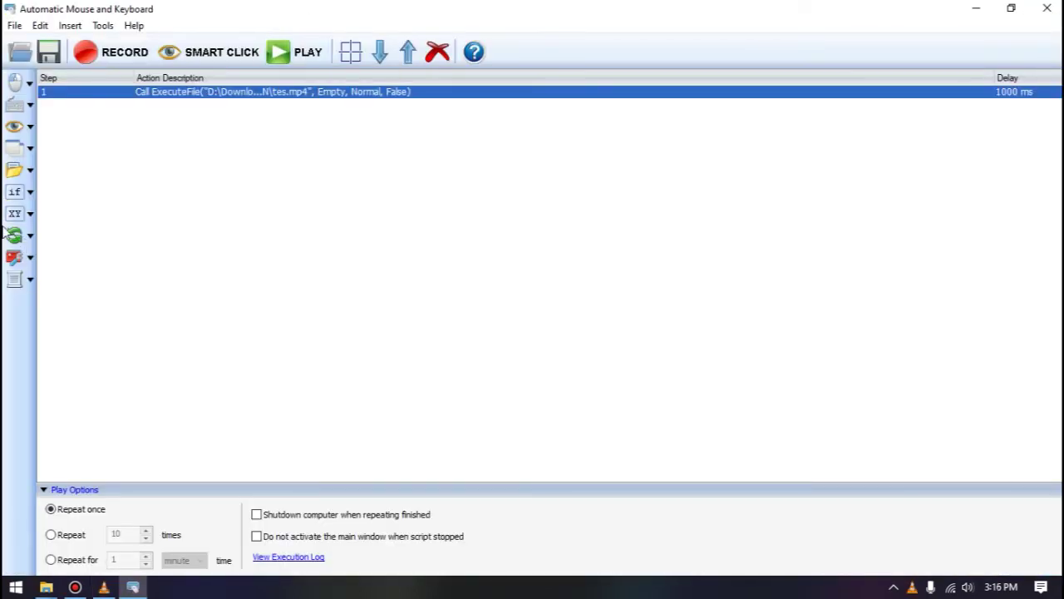
pyautogui.click(103, 587)
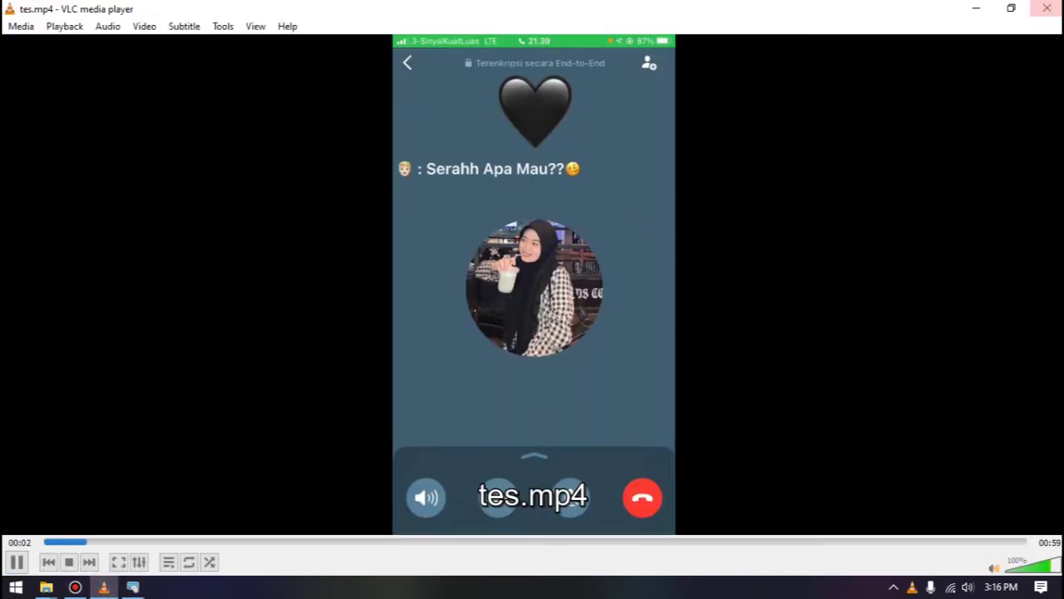
# - Close VLC media player, minimize Bandicam and snap the Automatic Mouse and Keyboard window to the right half of the screen
pyautogui.click(1046, 8)
pyautogui.click(973, 9)
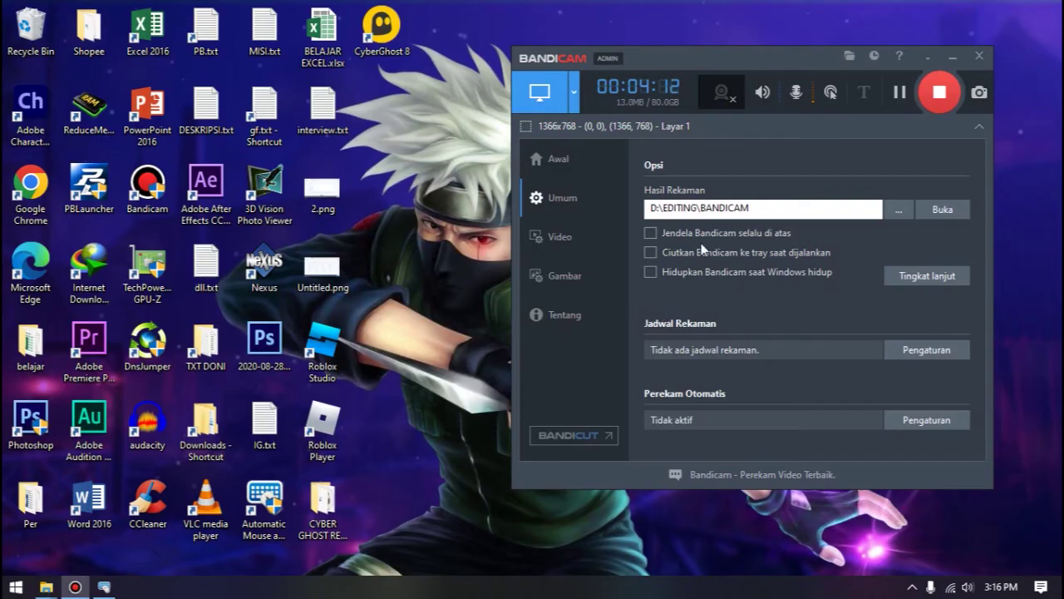
pyautogui.click(953, 56)
pyautogui.click(103, 587)
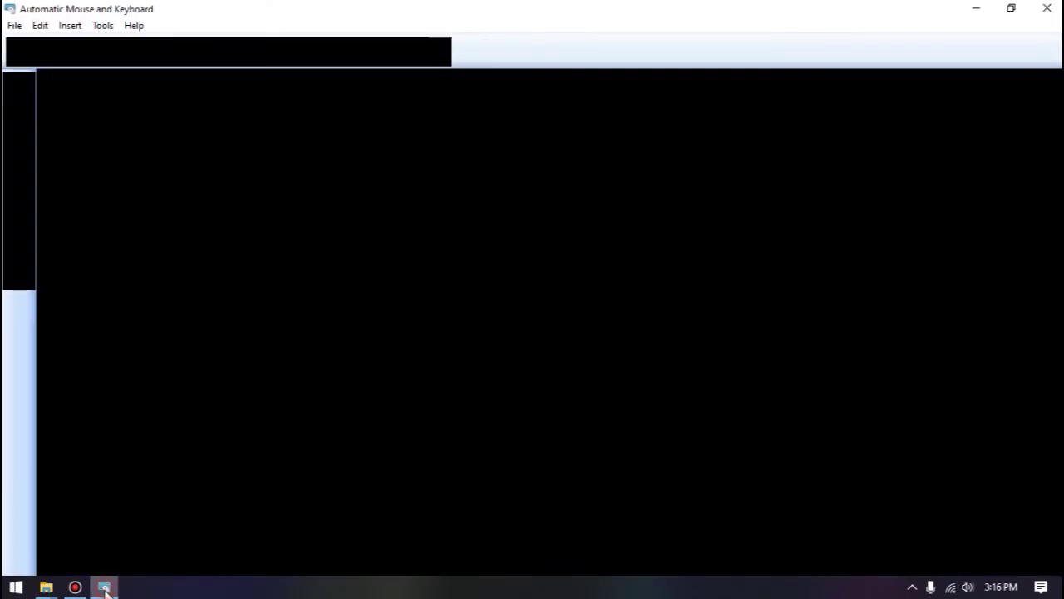
pyautogui.moveTo(547, 6); pyautogui.dragTo(1063, 176)
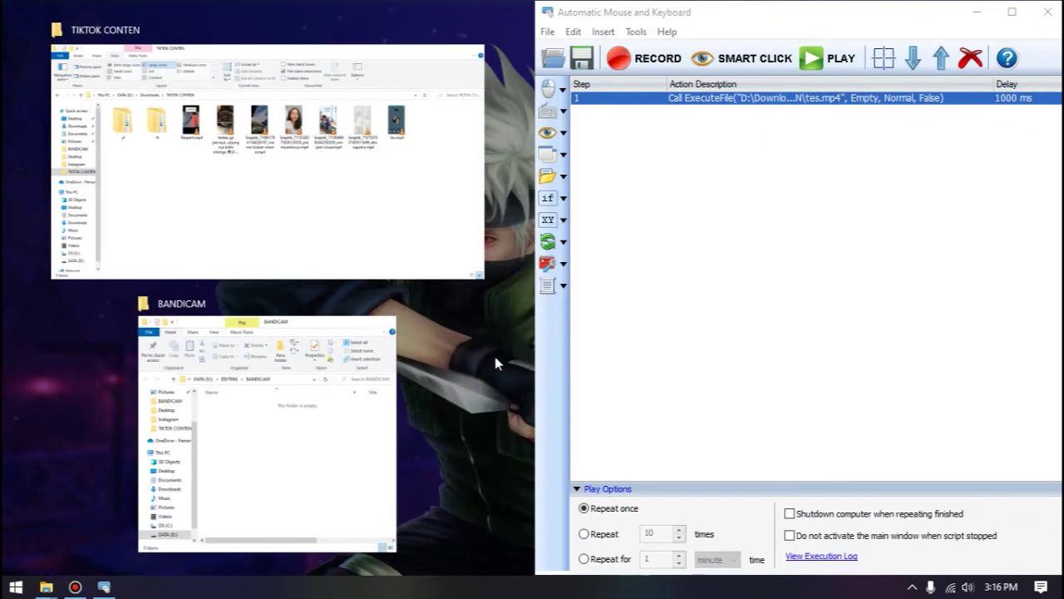
pyautogui.click(496, 358)
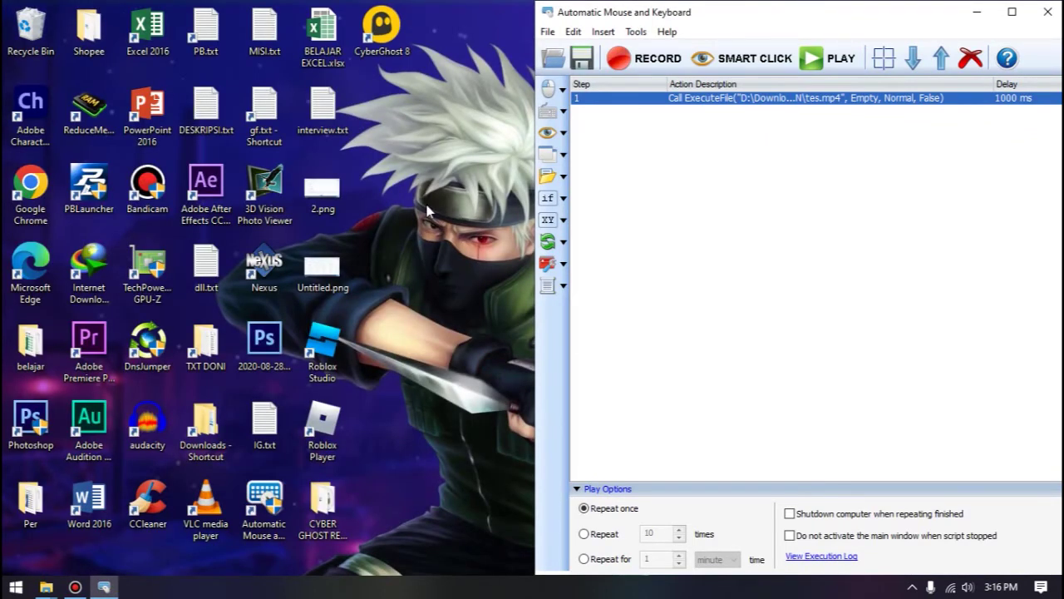
# - Play the script again to check that tes.mp4 opens beside the script window, and close VLC media player
pyautogui.click(841, 60)
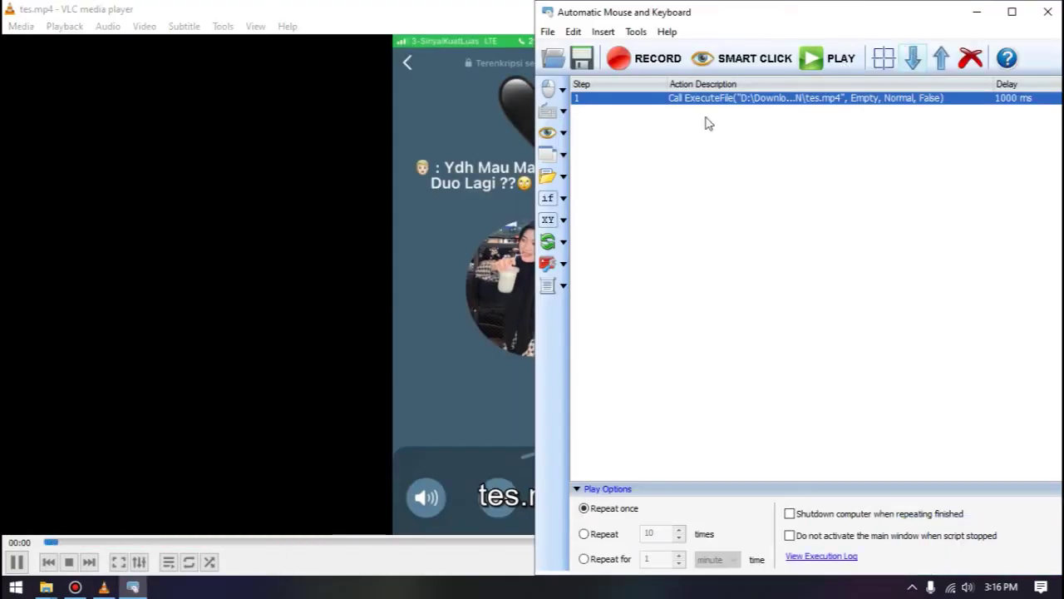
pyautogui.click(168, 221)
pyautogui.click(1048, 8)
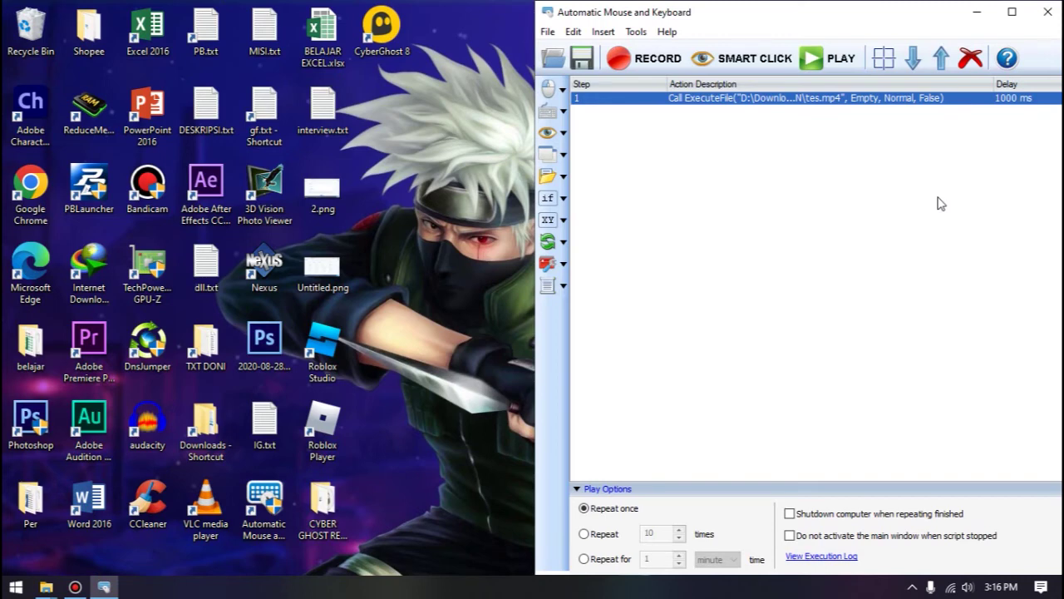
pyautogui.press('Delete')
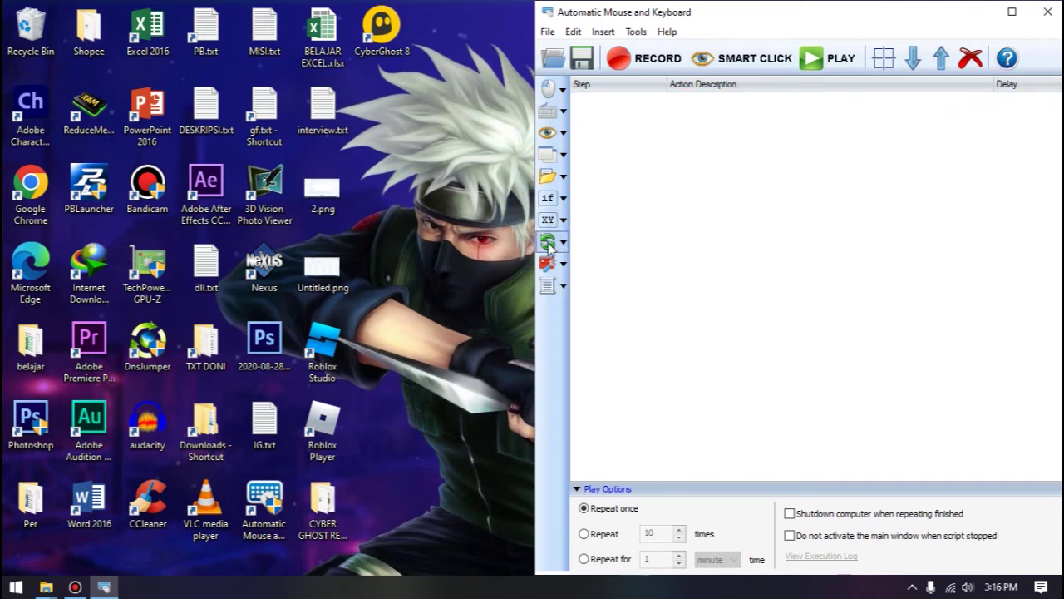
pyautogui.click(549, 176)
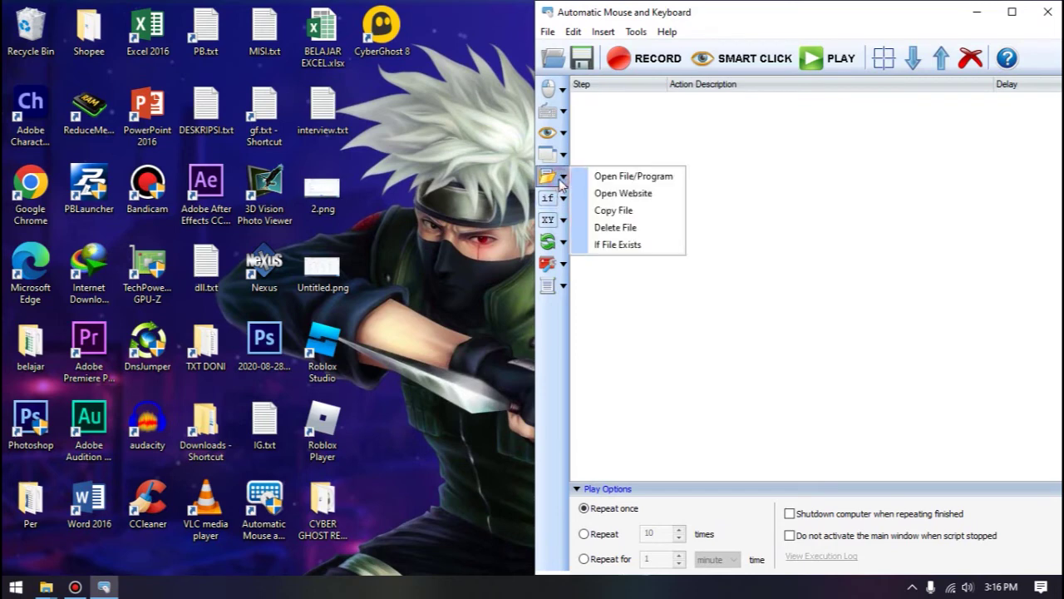
pyautogui.click(652, 195)
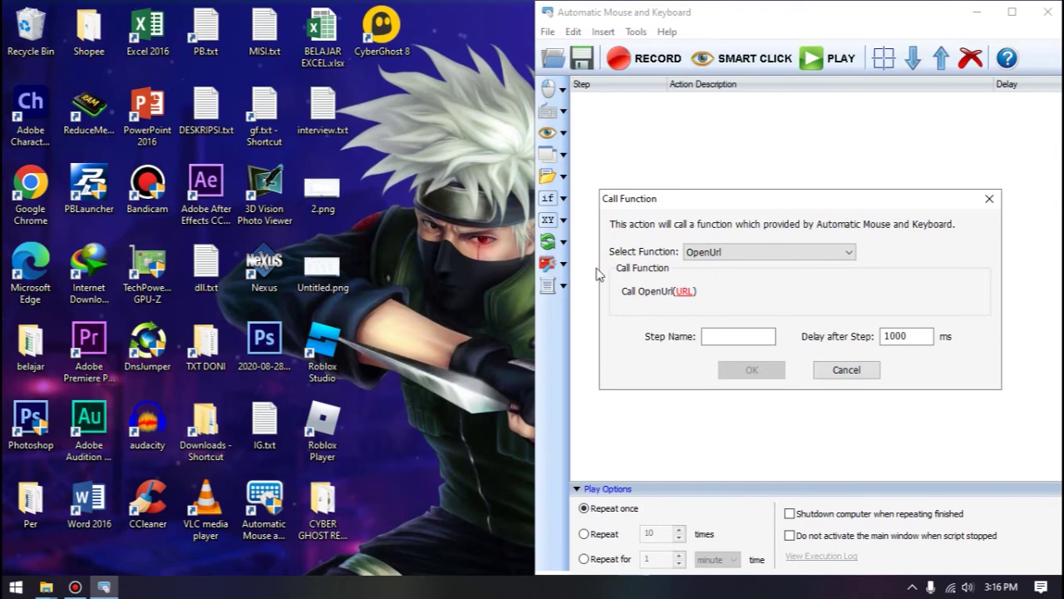
pyautogui.click(687, 291)
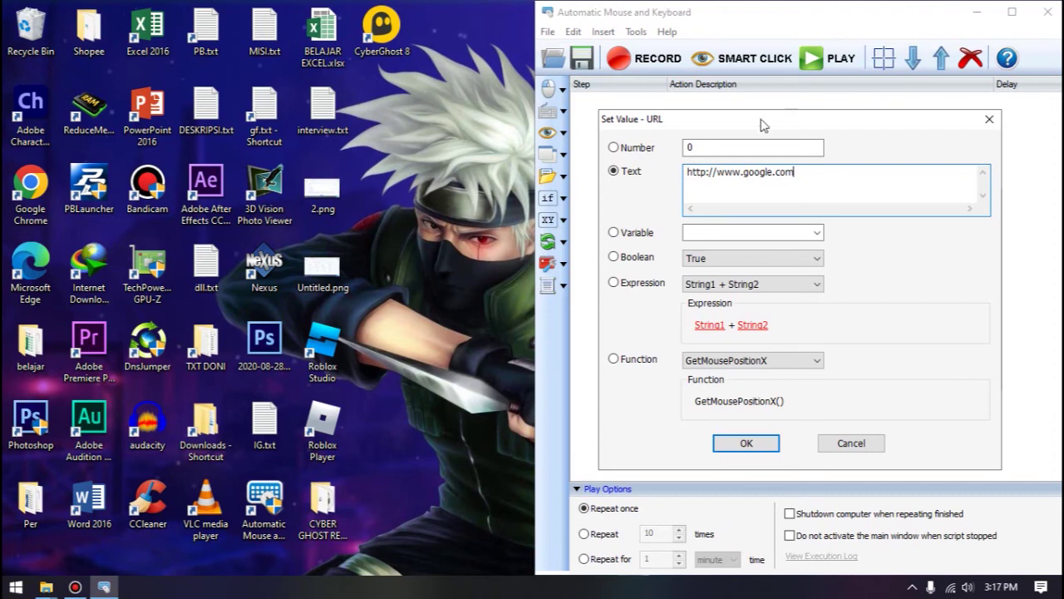
pyautogui.click(732, 442)
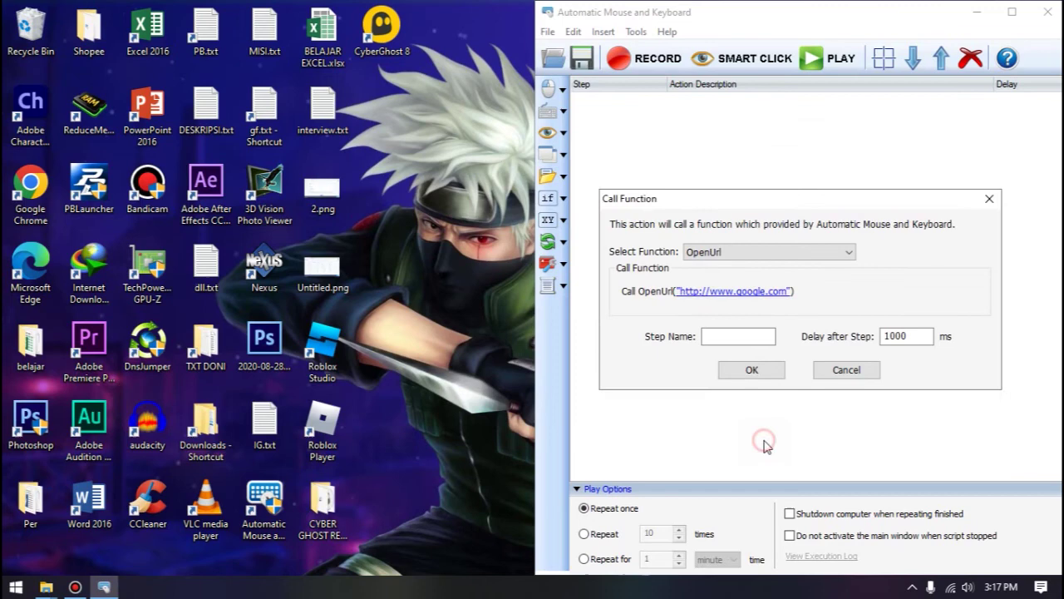
pyautogui.click(748, 370)
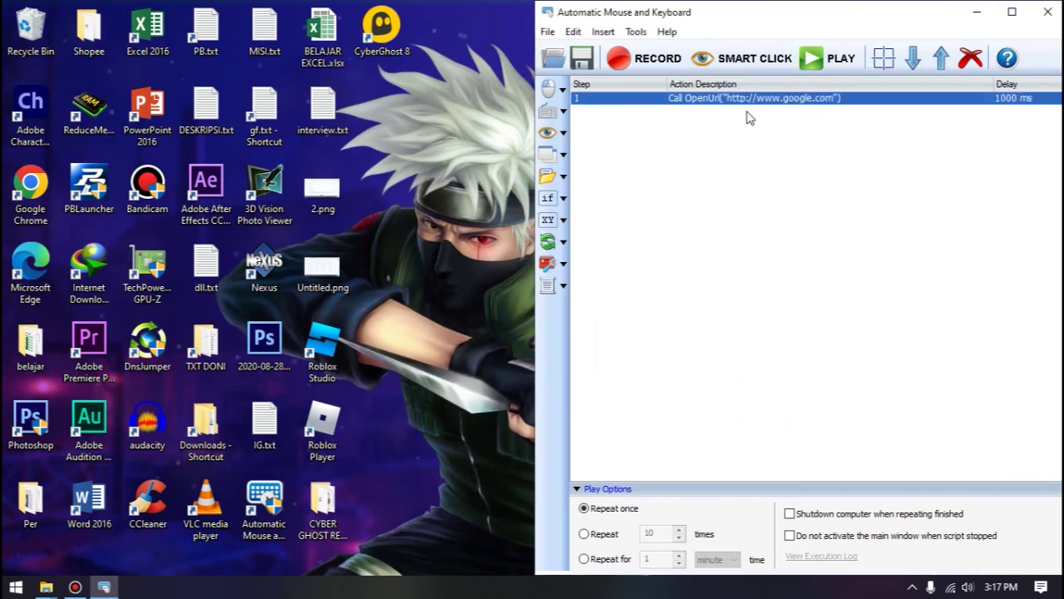
# - Play the script to test opening the Google website in the browser
pyautogui.click(840, 66)
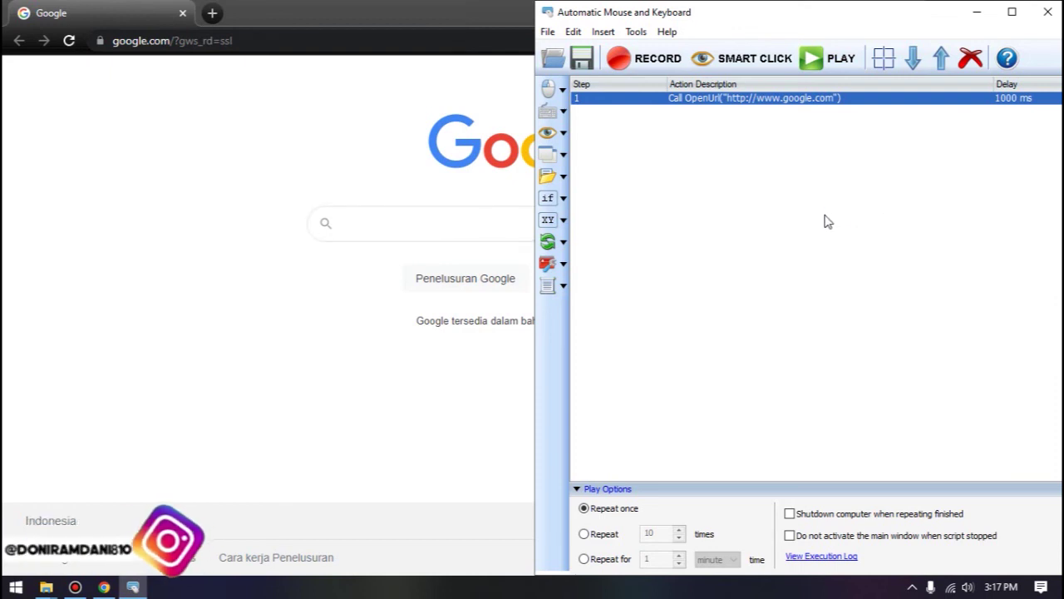
pyautogui.hotkey('ctrl', 'n')
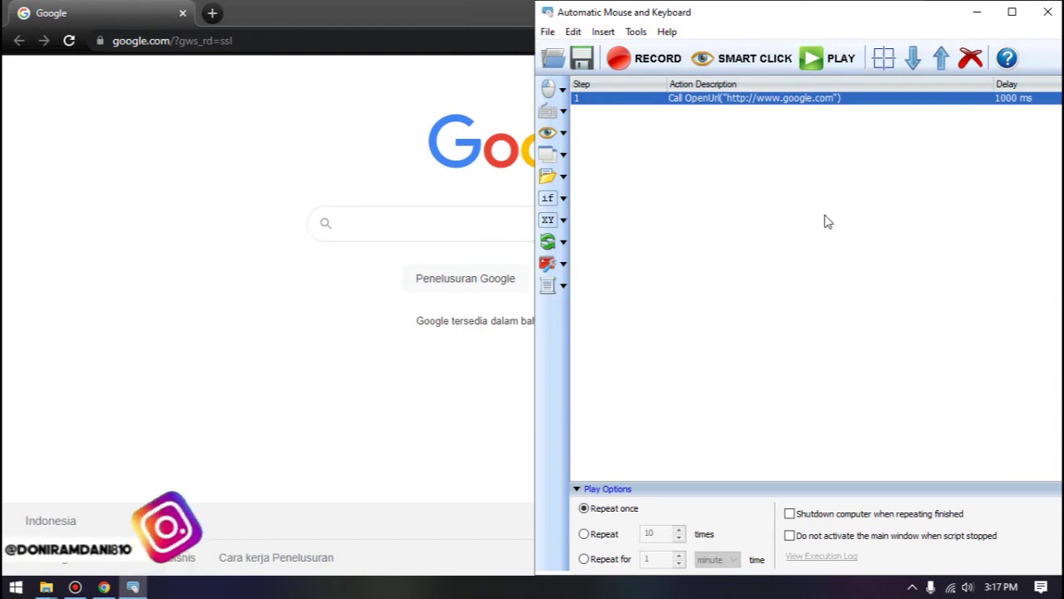